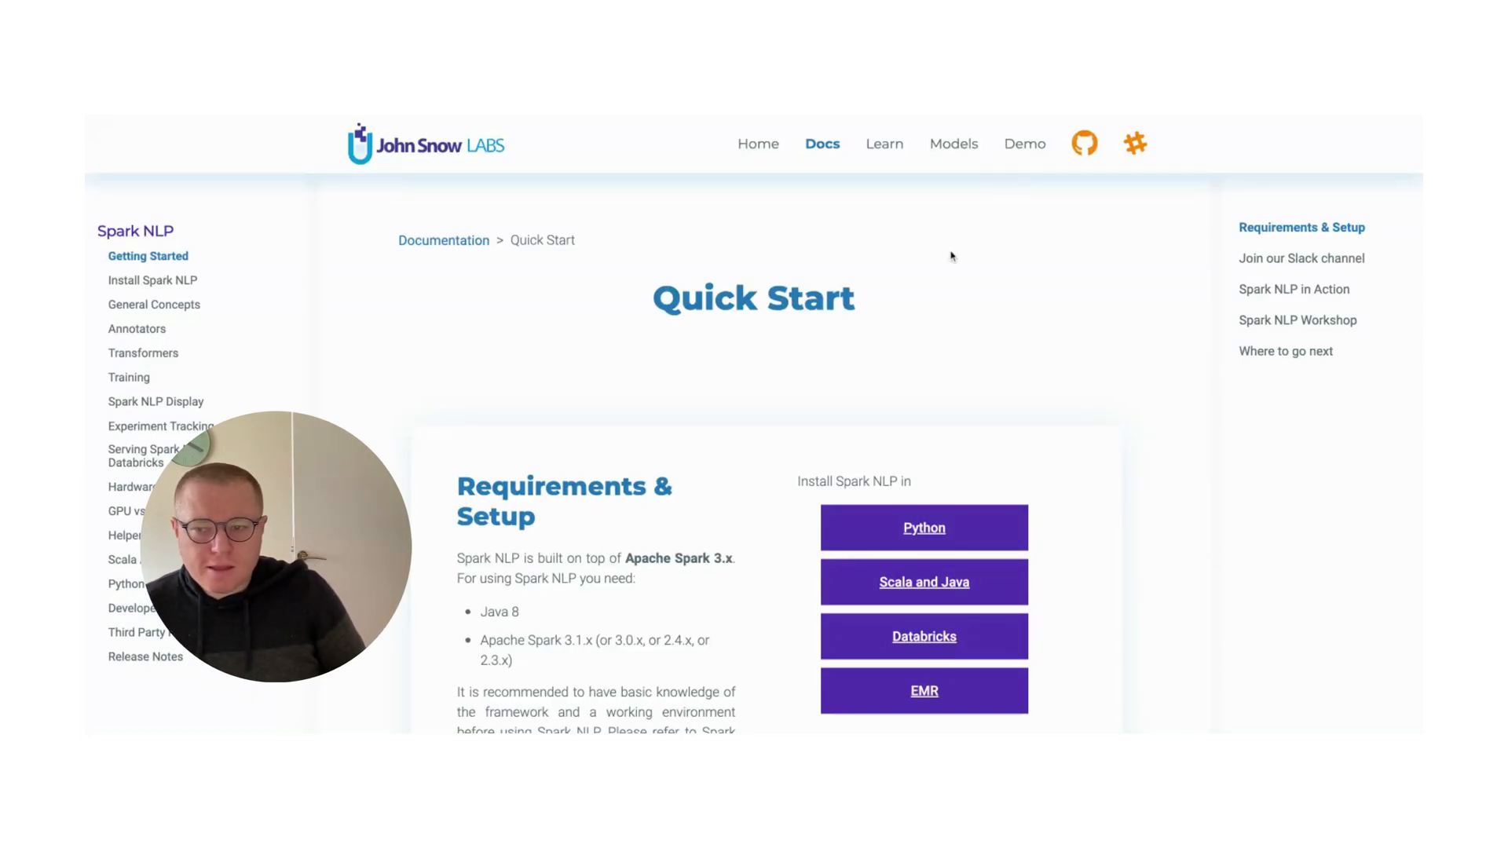
{"action": "scroll", "coordinate": [951, 256], "scroll_direction": "down", "scroll_amount": 1}
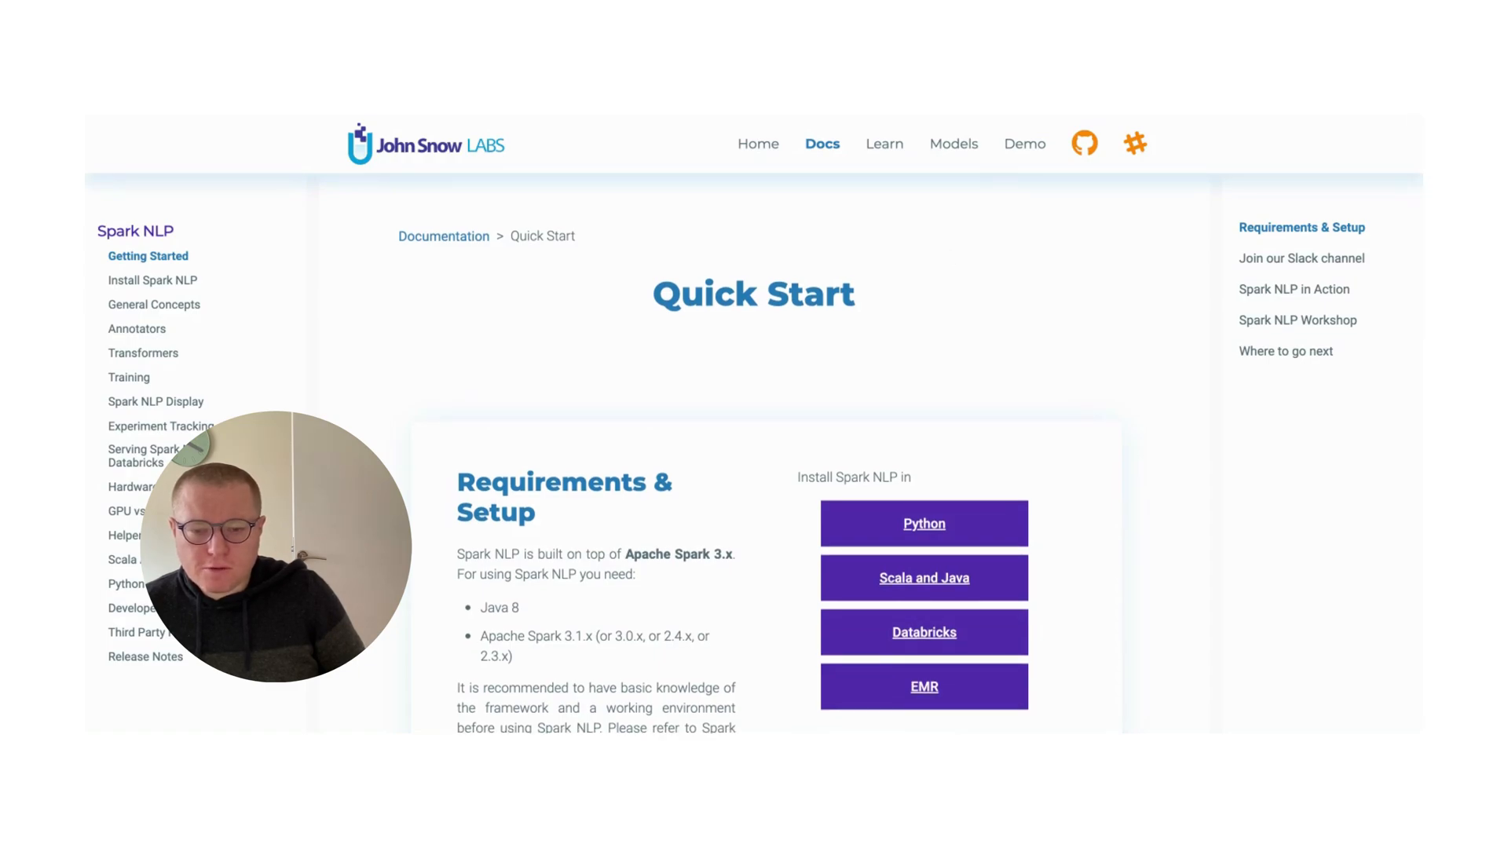
{"action": "scroll", "coordinate": [910, 432], "scroll_direction": "down", "scroll_amount": 2}
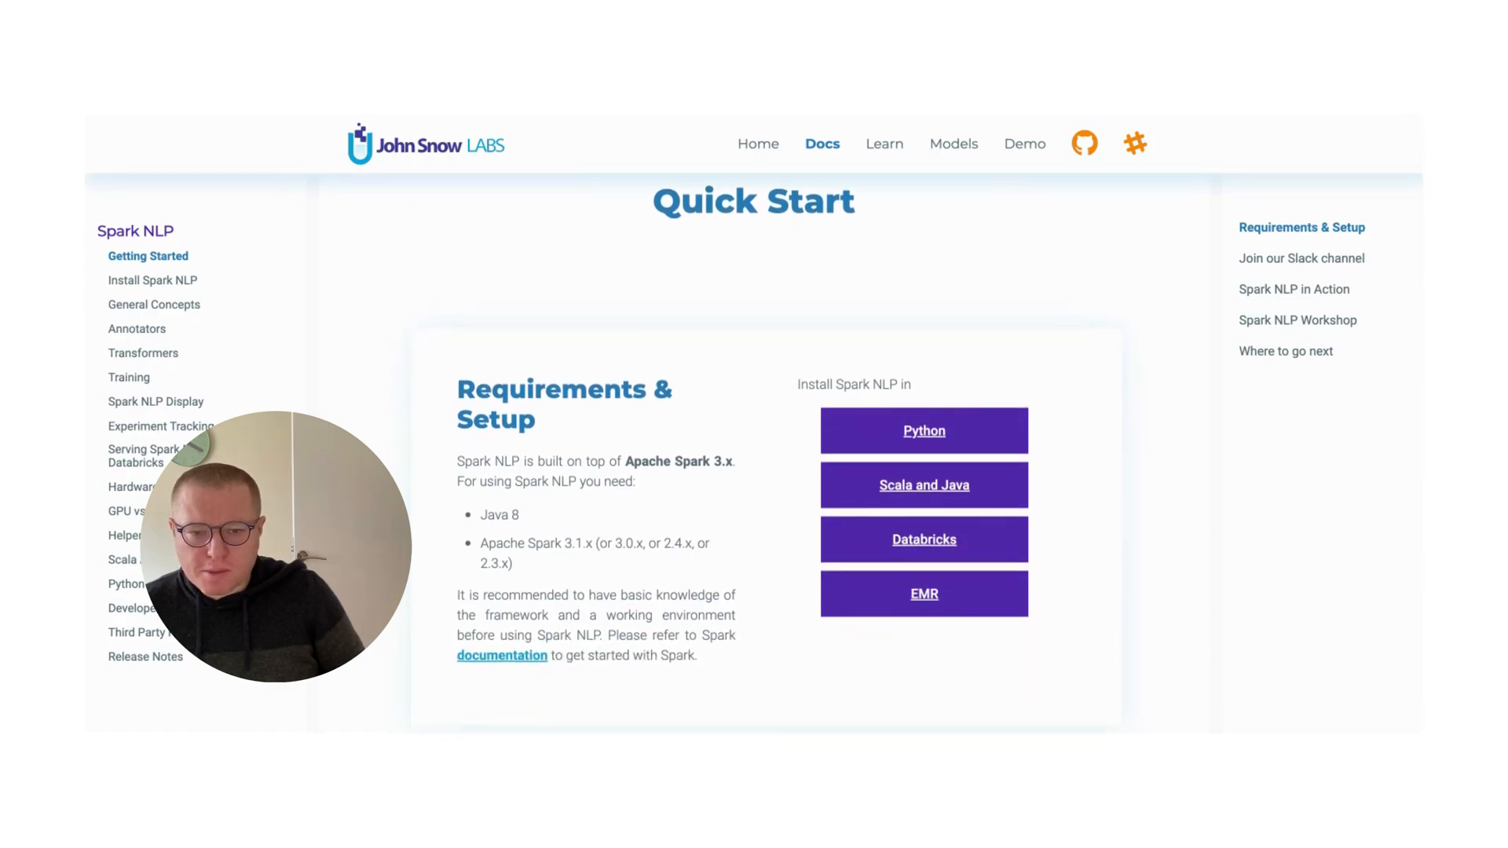
{"action": "scroll", "coordinate": [754, 448], "scroll_direction": "up", "scroll_amount": 1}
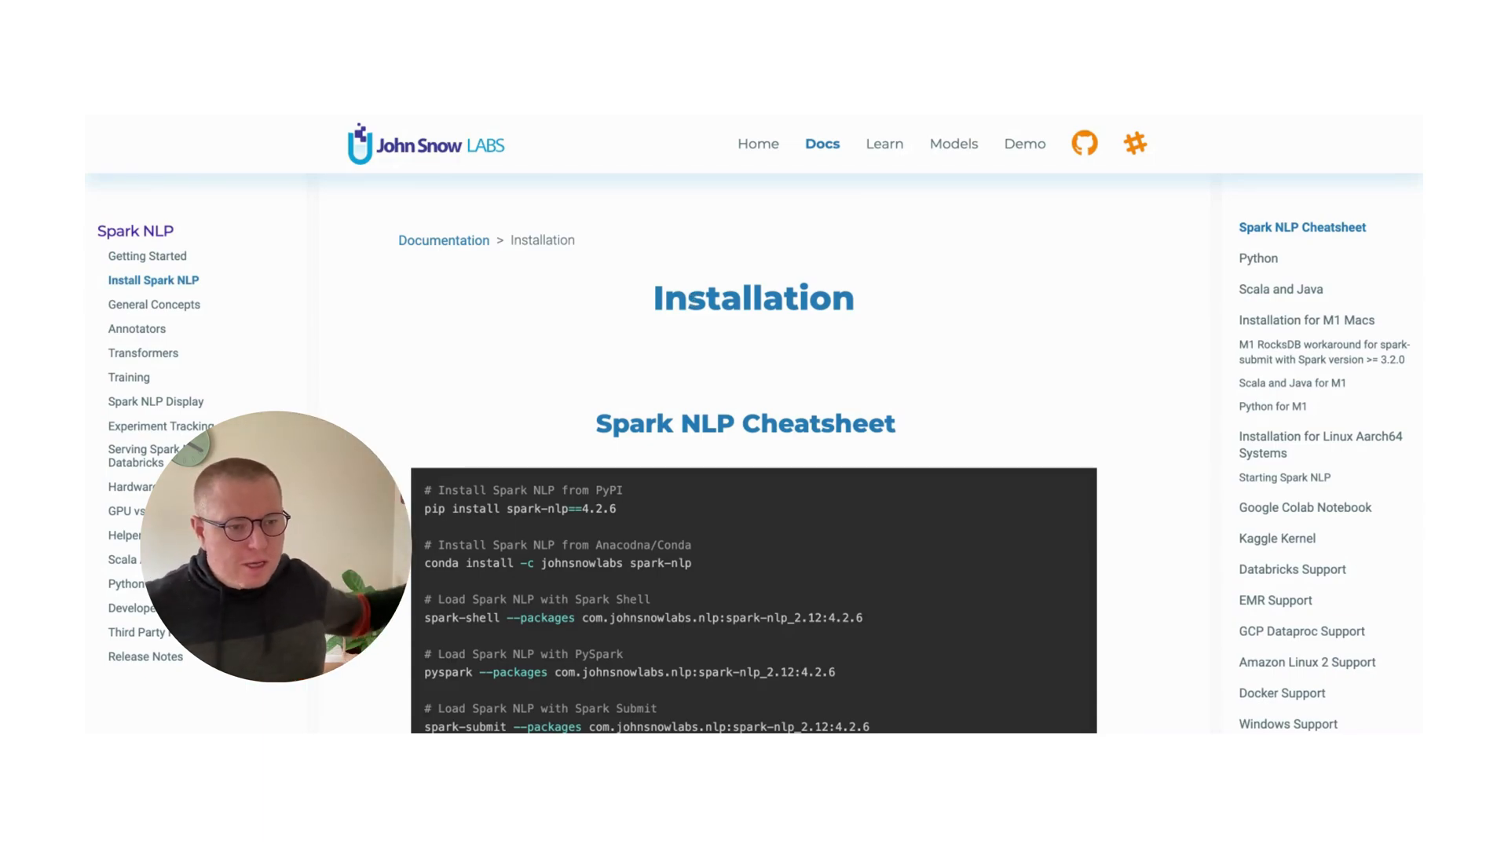
{"action": "scroll", "coordinate": [883, 437], "scroll_direction": "down", "scroll_amount": 2}
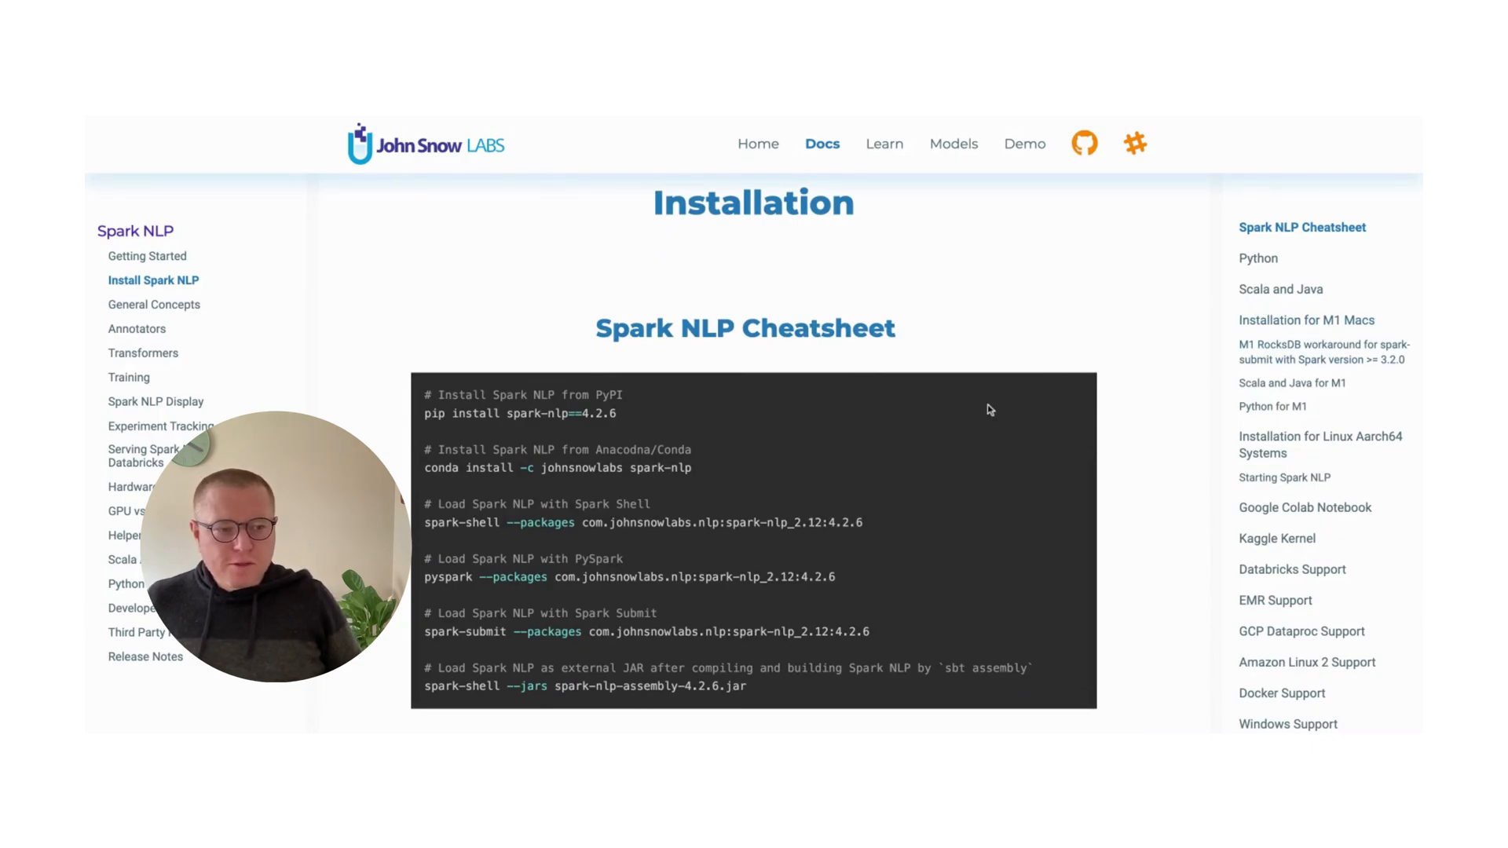
{"action": "scroll", "coordinate": [867, 416], "scroll_direction": "down", "scroll_amount": 3}
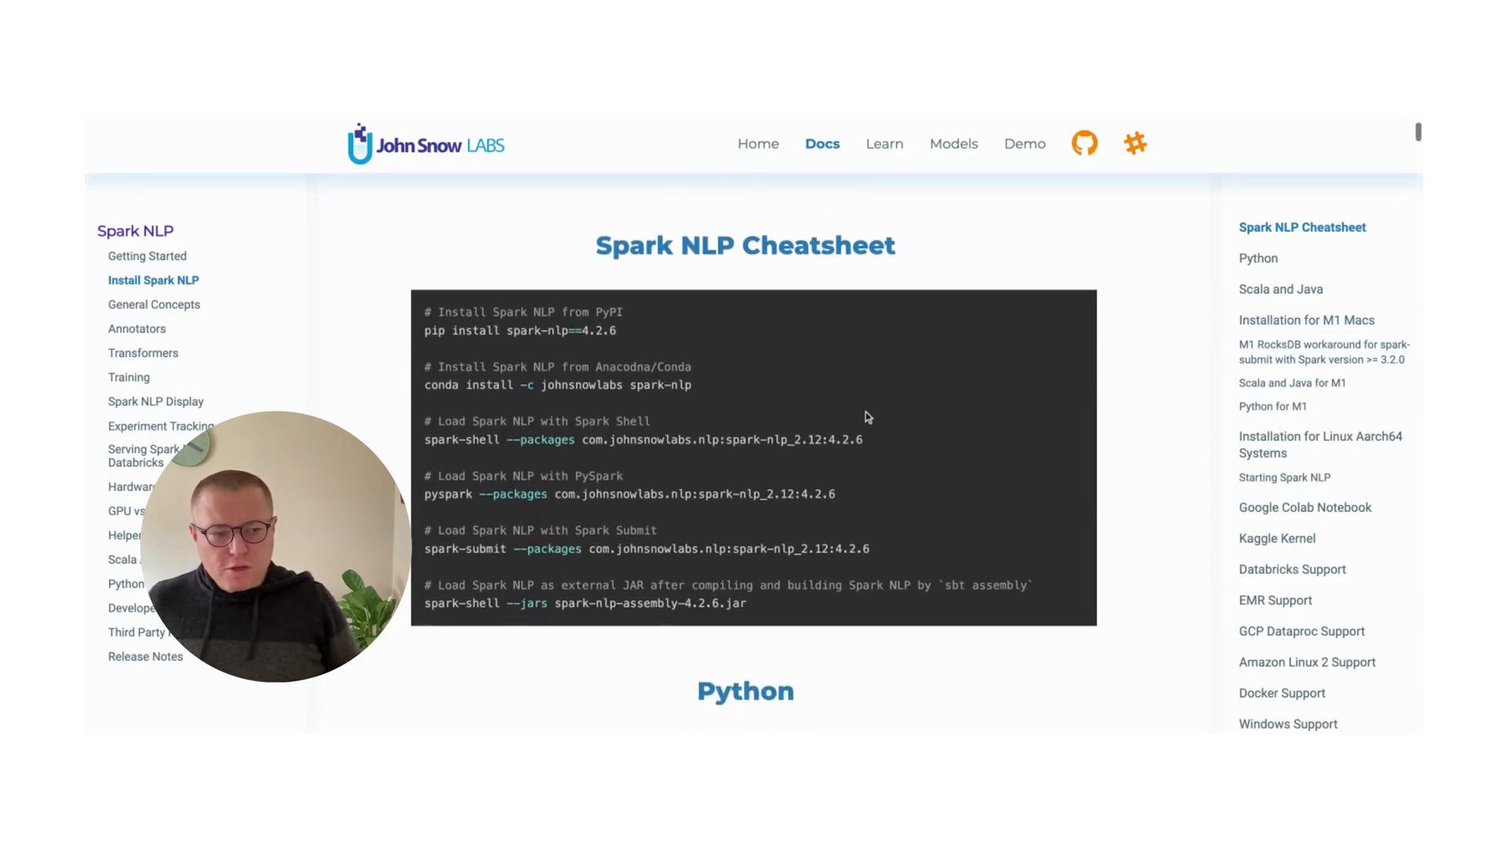
{"action": "scroll", "coordinate": [867, 417], "scroll_direction": "down", "scroll_amount": 5}
{"action": "scroll", "coordinate": [868, 416], "scroll_direction": "down", "scroll_amount": 2}
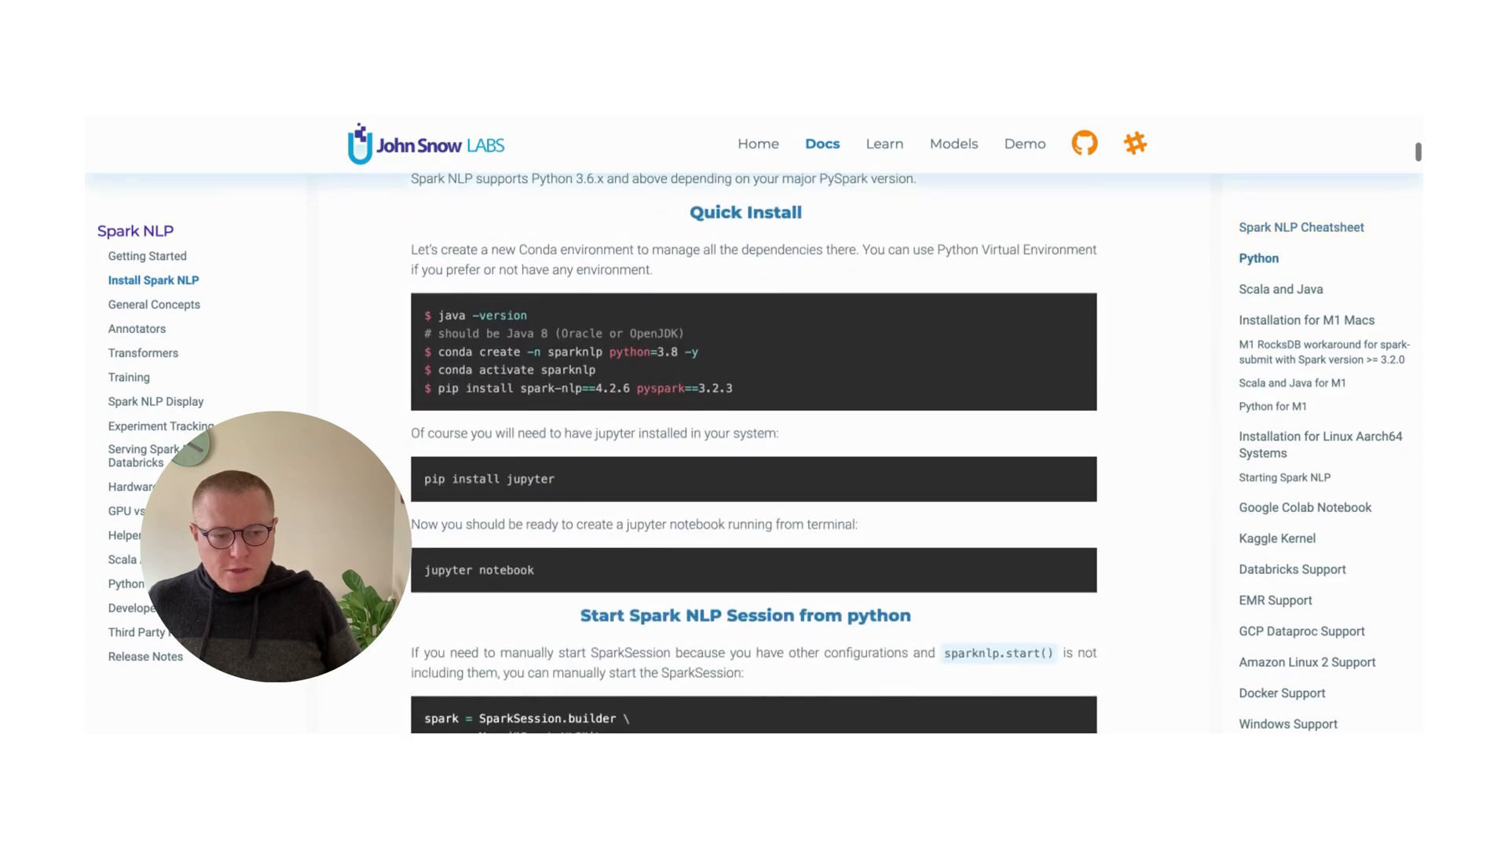
{"action": "scroll", "coordinate": [868, 416], "scroll_direction": "down", "scroll_amount": 2}
{"action": "scroll", "coordinate": [868, 417], "scroll_direction": "down", "scroll_amount": 1}
{"action": "scroll", "coordinate": [754, 454], "scroll_direction": "down", "scroll_amount": 2}
{"action": "scroll", "coordinate": [754, 454], "scroll_direction": "down", "scroll_amount": 2}
{"action": "scroll", "coordinate": [755, 454], "scroll_direction": "down", "scroll_amount": 1}
{"action": "scroll", "coordinate": [754, 454], "scroll_direction": "down", "scroll_amount": 3}
{"action": "scroll", "coordinate": [755, 454], "scroll_direction": "down", "scroll_amount": 1}
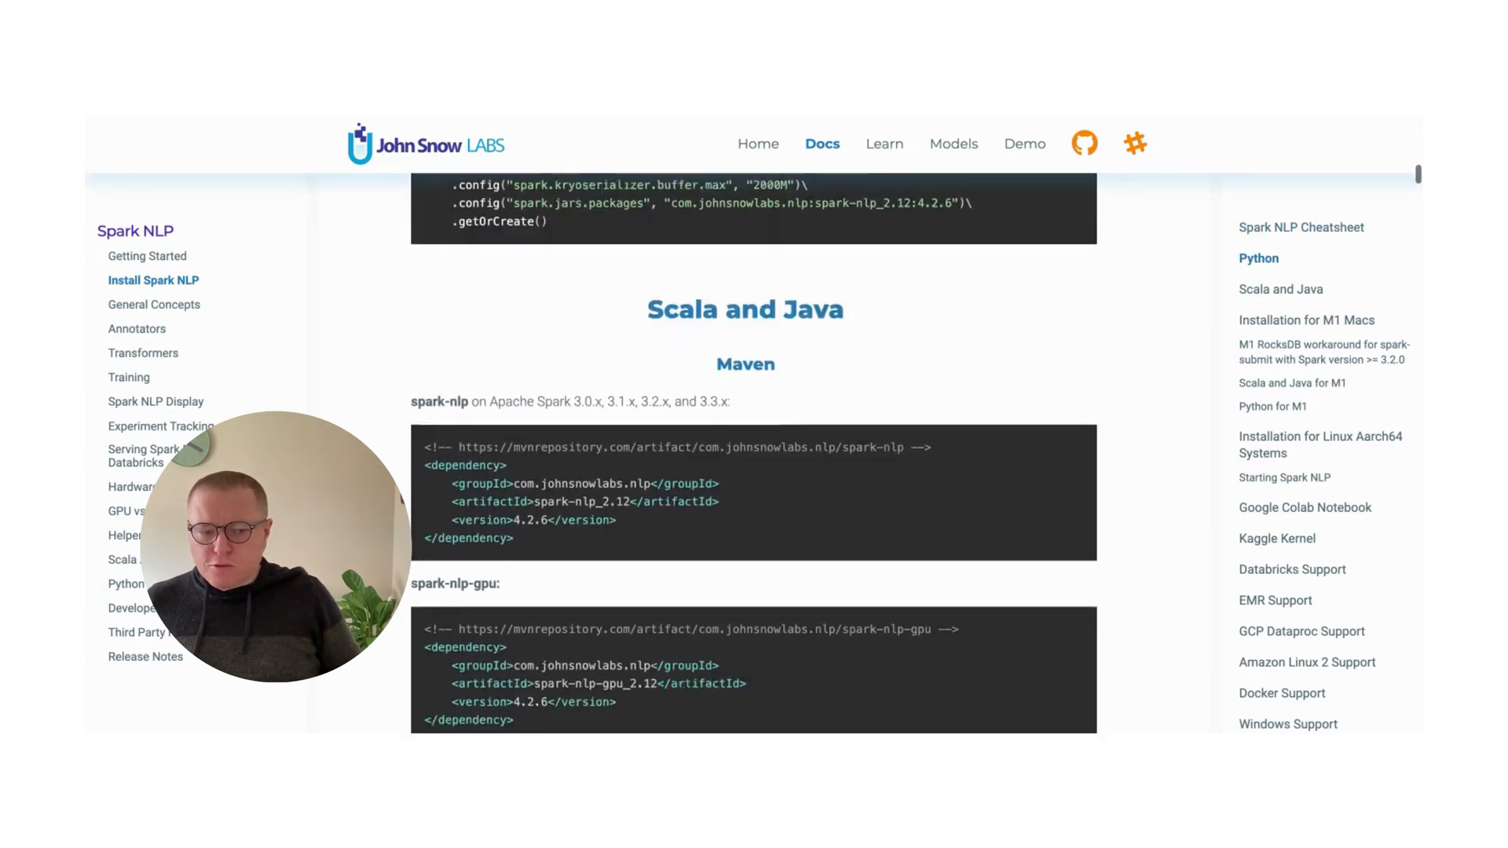
{"action": "scroll", "coordinate": [754, 454], "scroll_direction": "down", "scroll_amount": 3}
{"action": "scroll", "coordinate": [754, 454], "scroll_direction": "down", "scroll_amount": 1}
{"action": "scroll", "coordinate": [754, 454], "scroll_direction": "down", "scroll_amount": 2}
{"action": "scroll", "coordinate": [755, 453], "scroll_direction": "down", "scroll_amount": 2}
{"action": "scroll", "coordinate": [754, 454], "scroll_direction": "down", "scroll_amount": 1}
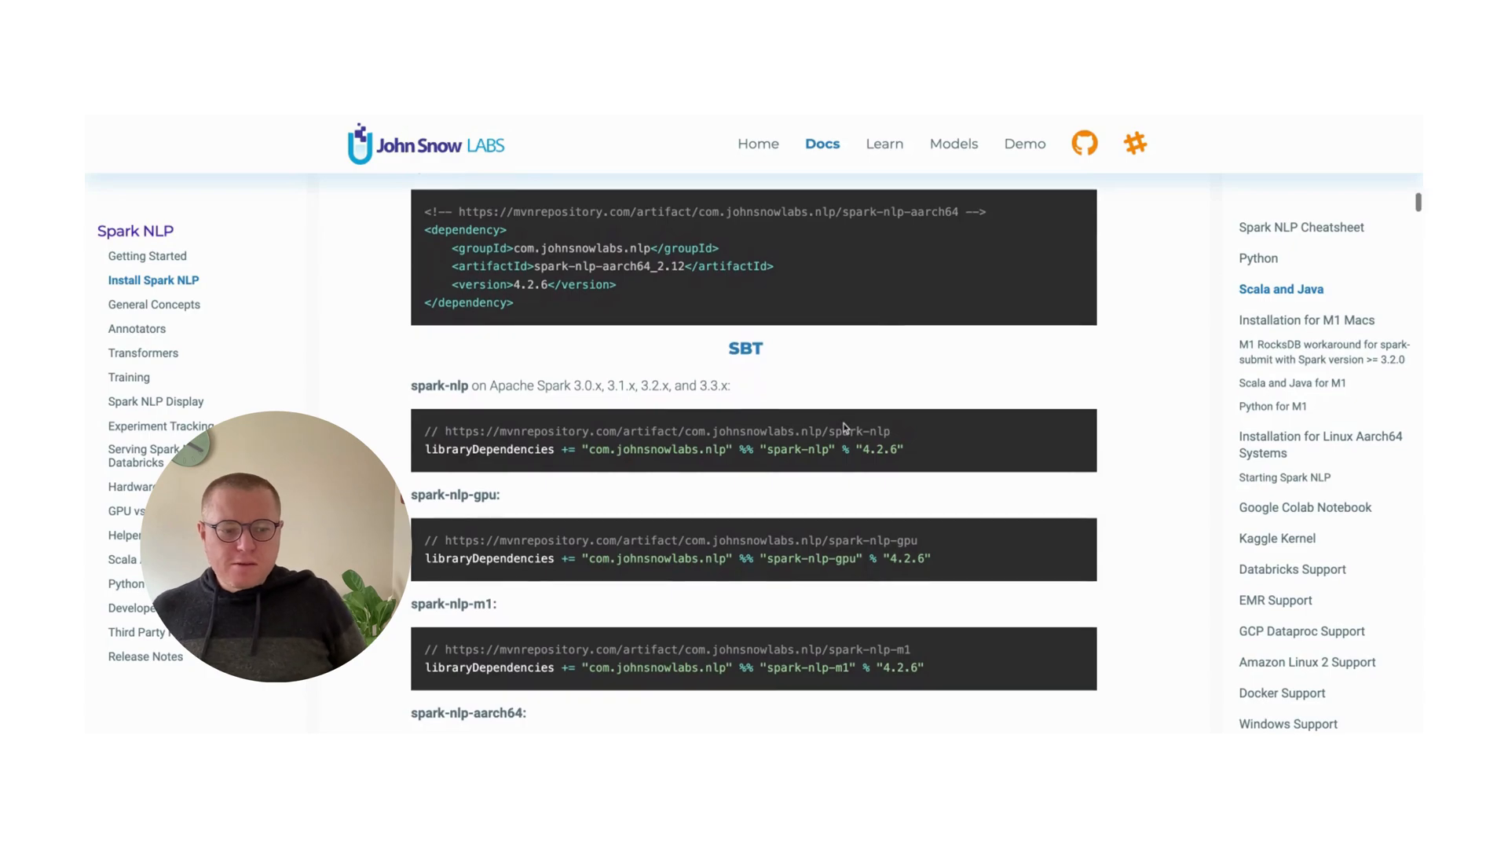
{"action": "scroll", "coordinate": [852, 424], "scroll_direction": "down", "scroll_amount": 2}
{"action": "scroll", "coordinate": [850, 427], "scroll_direction": "down", "scroll_amount": 1}
{"action": "scroll", "coordinate": [844, 429], "scroll_direction": "down", "scroll_amount": 2}
{"action": "scroll", "coordinate": [844, 429], "scroll_direction": "down", "scroll_amount": 2}
{"action": "scroll", "coordinate": [844, 430], "scroll_direction": "down", "scroll_amount": 3}
{"action": "scroll", "coordinate": [844, 429], "scroll_direction": "down", "scroll_amount": 2}
{"action": "scroll", "coordinate": [844, 429], "scroll_direction": "down", "scroll_amount": 1}
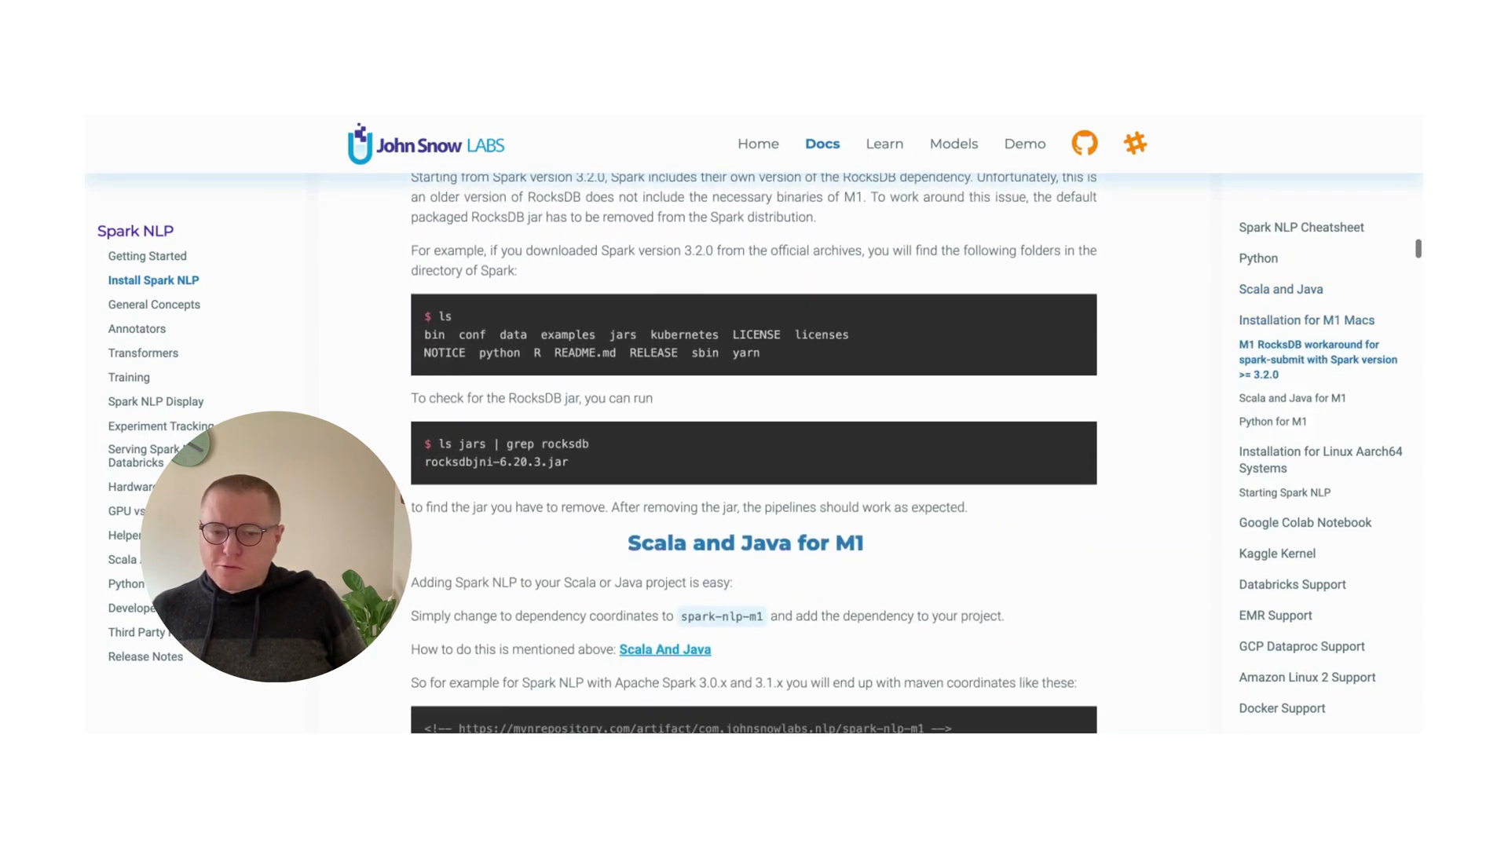
- Jump to EMR Support and read through the EMR cluster setup and GCP Dataproc sections
{"action": "left_click", "coordinate": [1282, 617]}
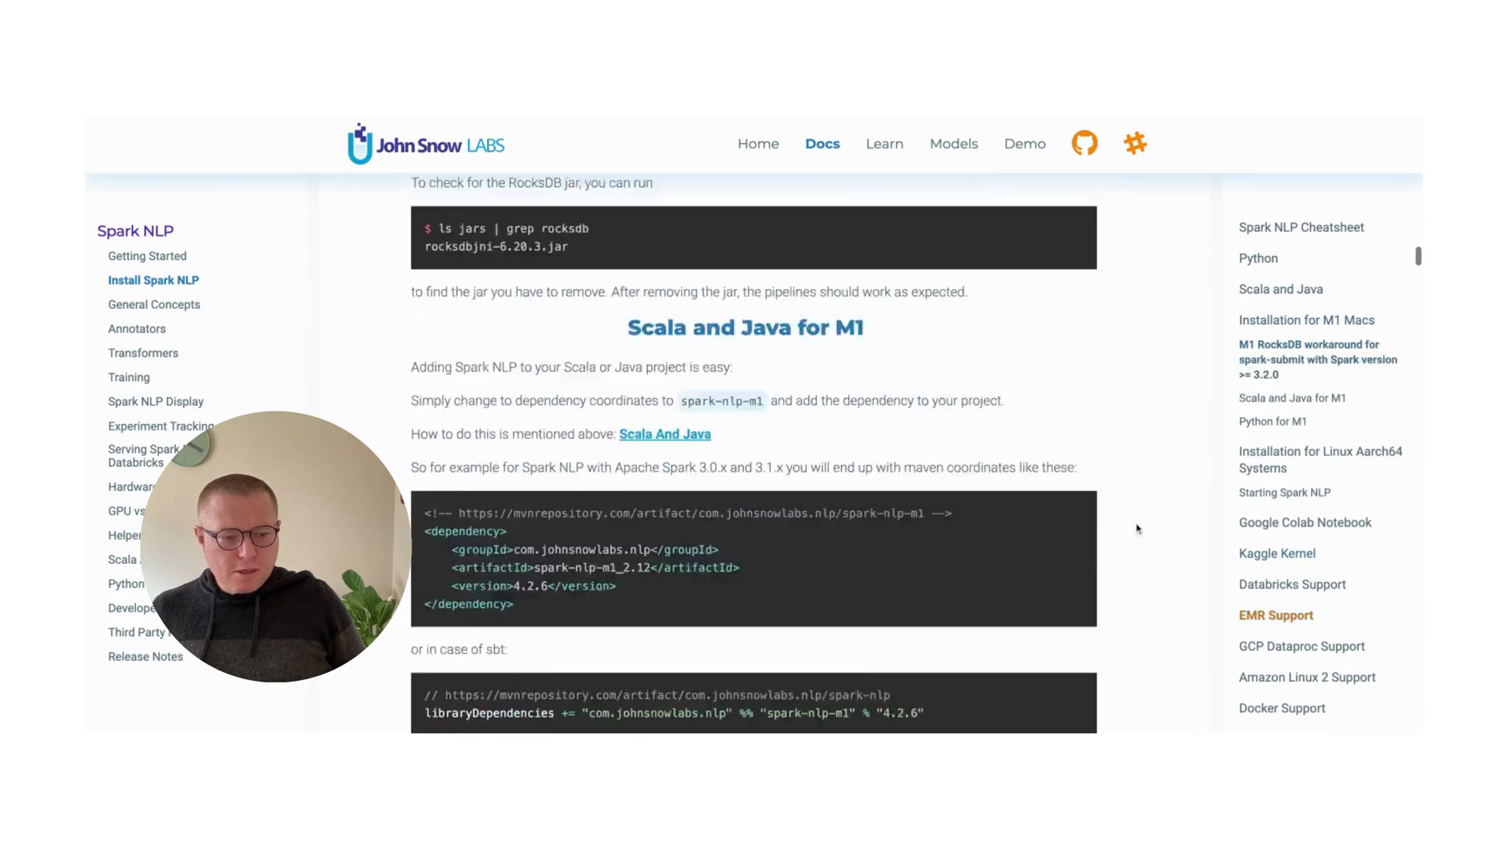
{"action": "scroll", "coordinate": [952, 436], "scroll_direction": "down", "scroll_amount": 1}
{"action": "scroll", "coordinate": [952, 436], "scroll_direction": "down", "scroll_amount": 1}
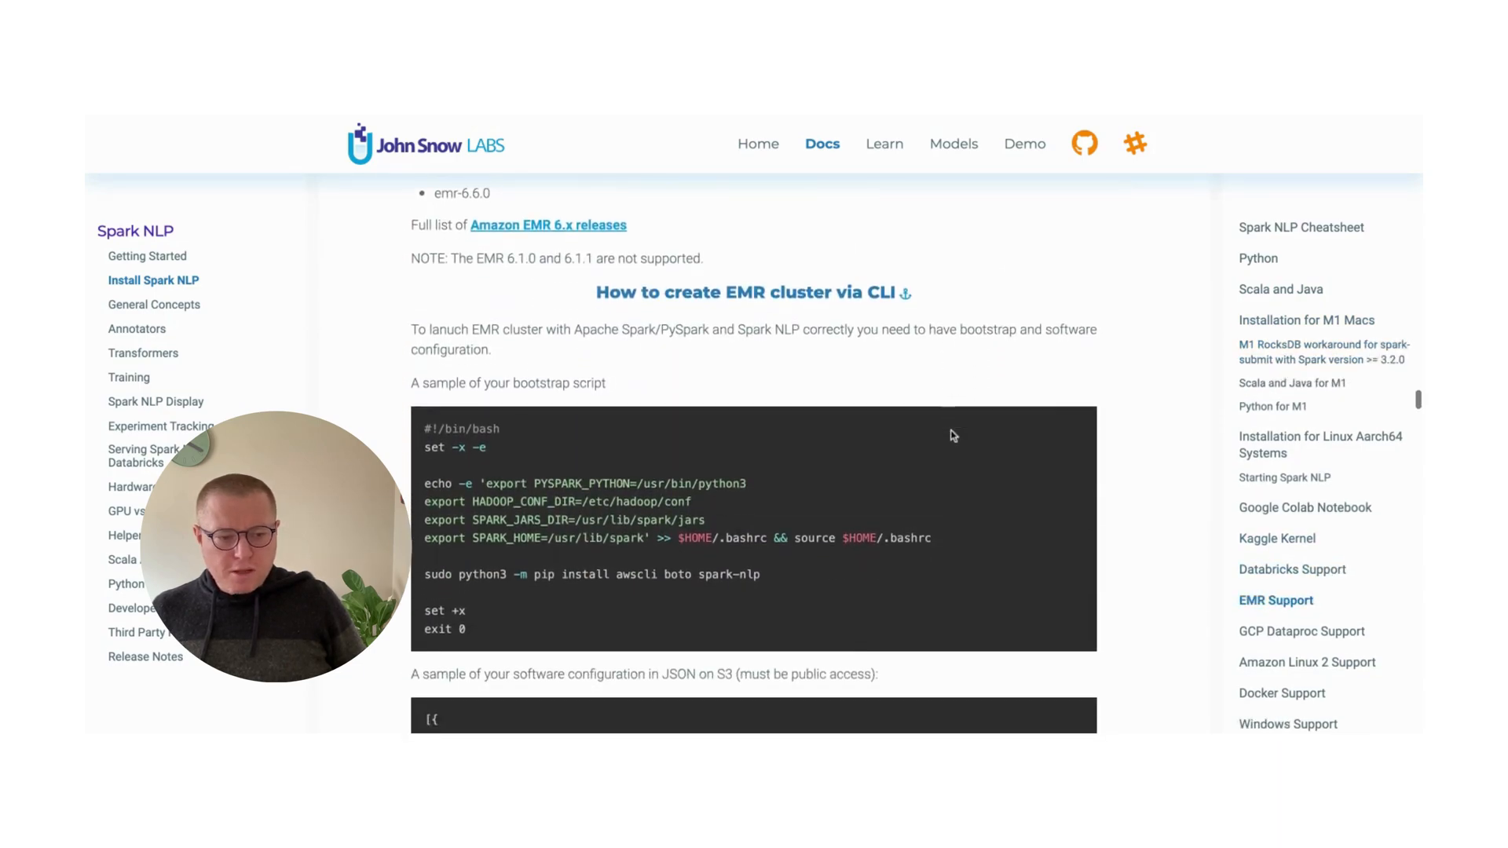
{"action": "scroll", "coordinate": [754, 471], "scroll_direction": "down", "scroll_amount": 2}
{"action": "scroll", "coordinate": [754, 471], "scroll_direction": "down", "scroll_amount": 1}
{"action": "scroll", "coordinate": [754, 471], "scroll_direction": "down", "scroll_amount": 1}
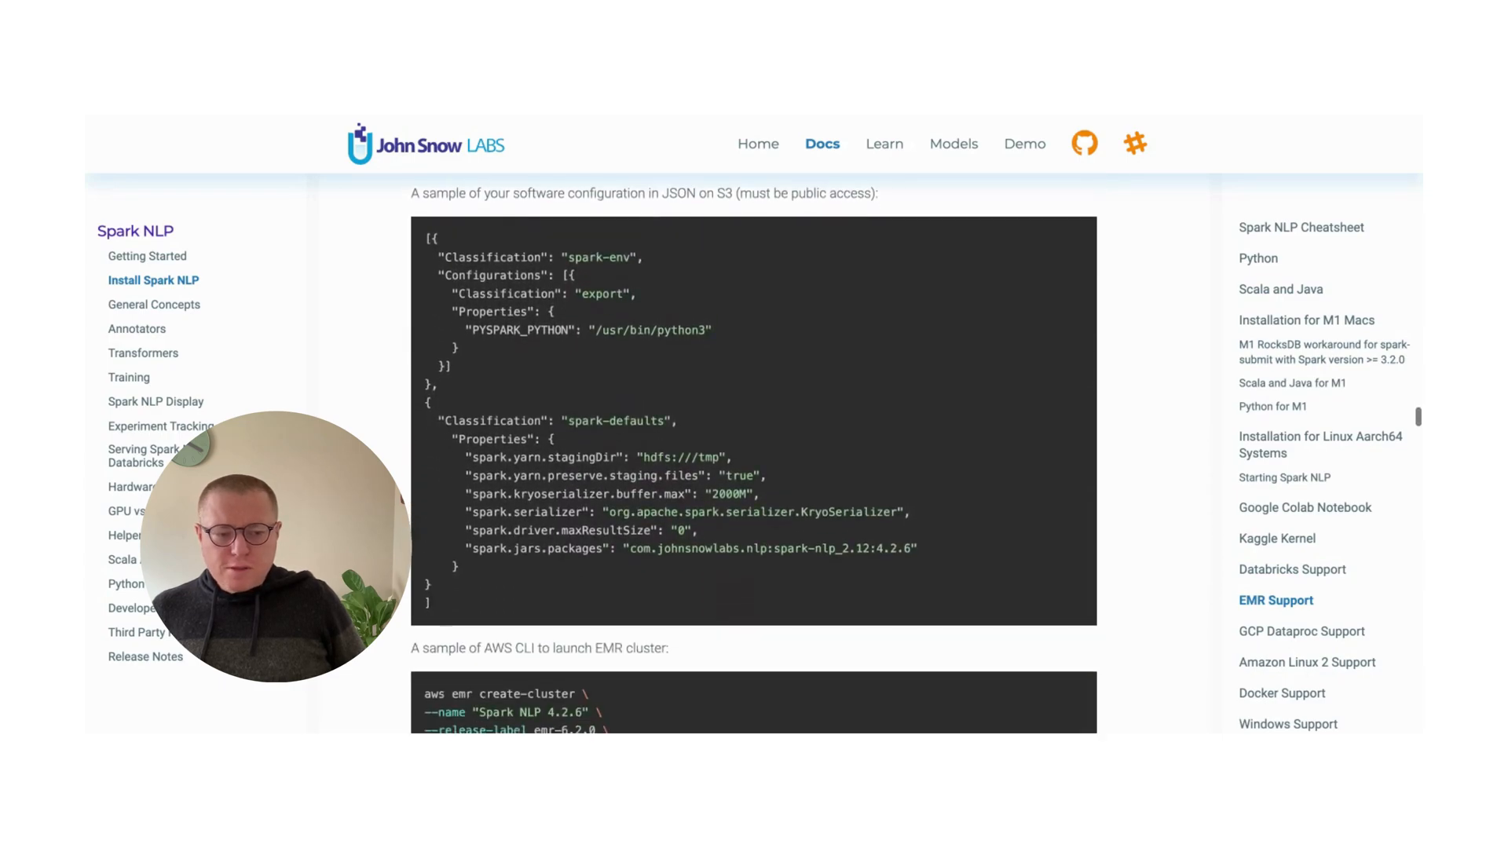
{"action": "scroll", "coordinate": [754, 471], "scroll_direction": "down", "scroll_amount": 1}
{"action": "scroll", "coordinate": [754, 471], "scroll_direction": "down", "scroll_amount": 1}
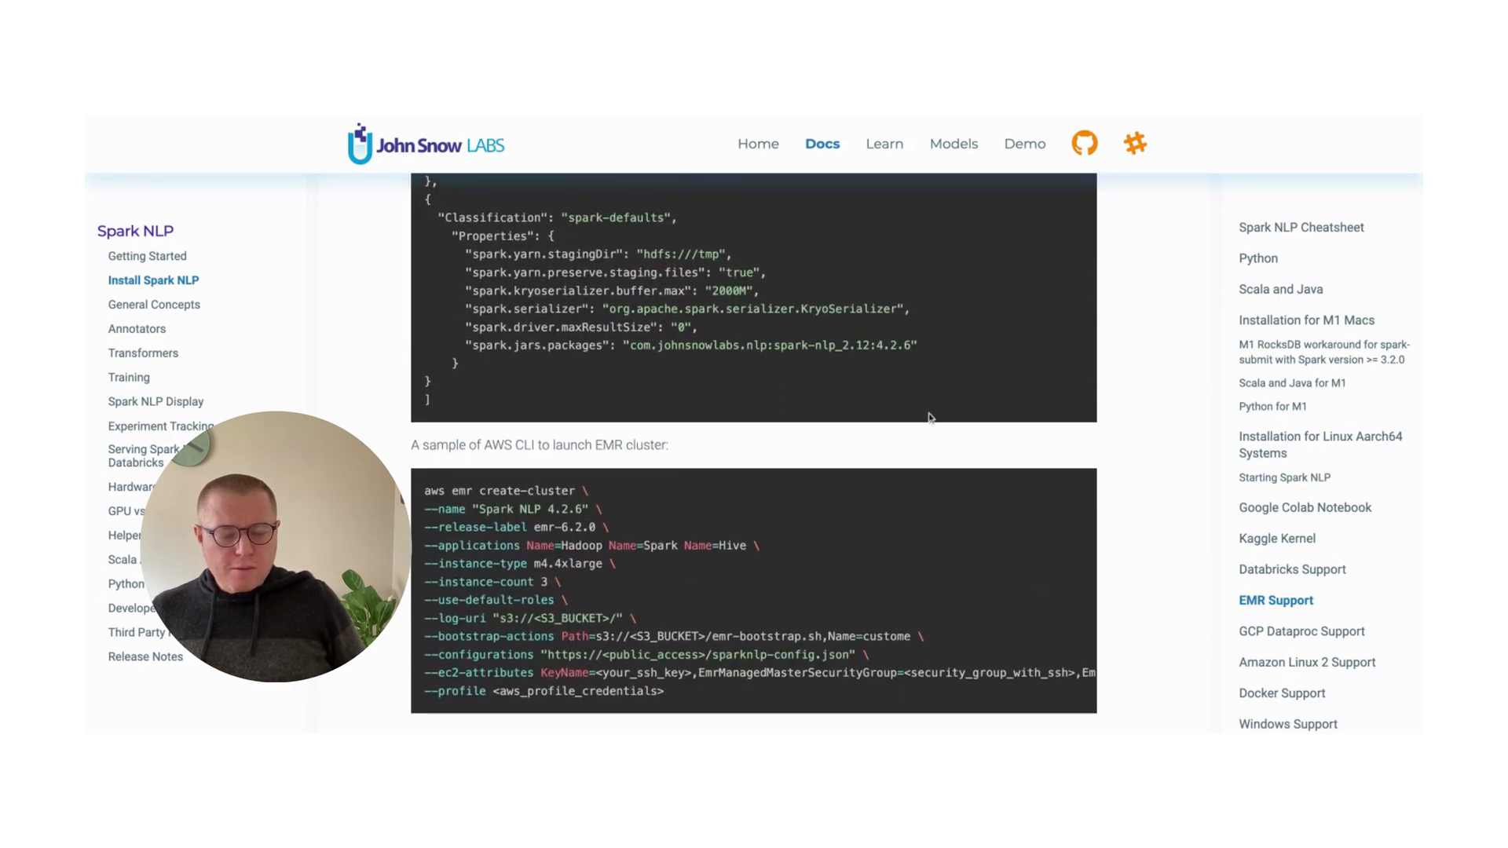
{"action": "scroll", "coordinate": [991, 466], "scroll_direction": "down", "scroll_amount": 1}
{"action": "scroll", "coordinate": [1308, 625], "scroll_direction": "down", "scroll_amount": 1}
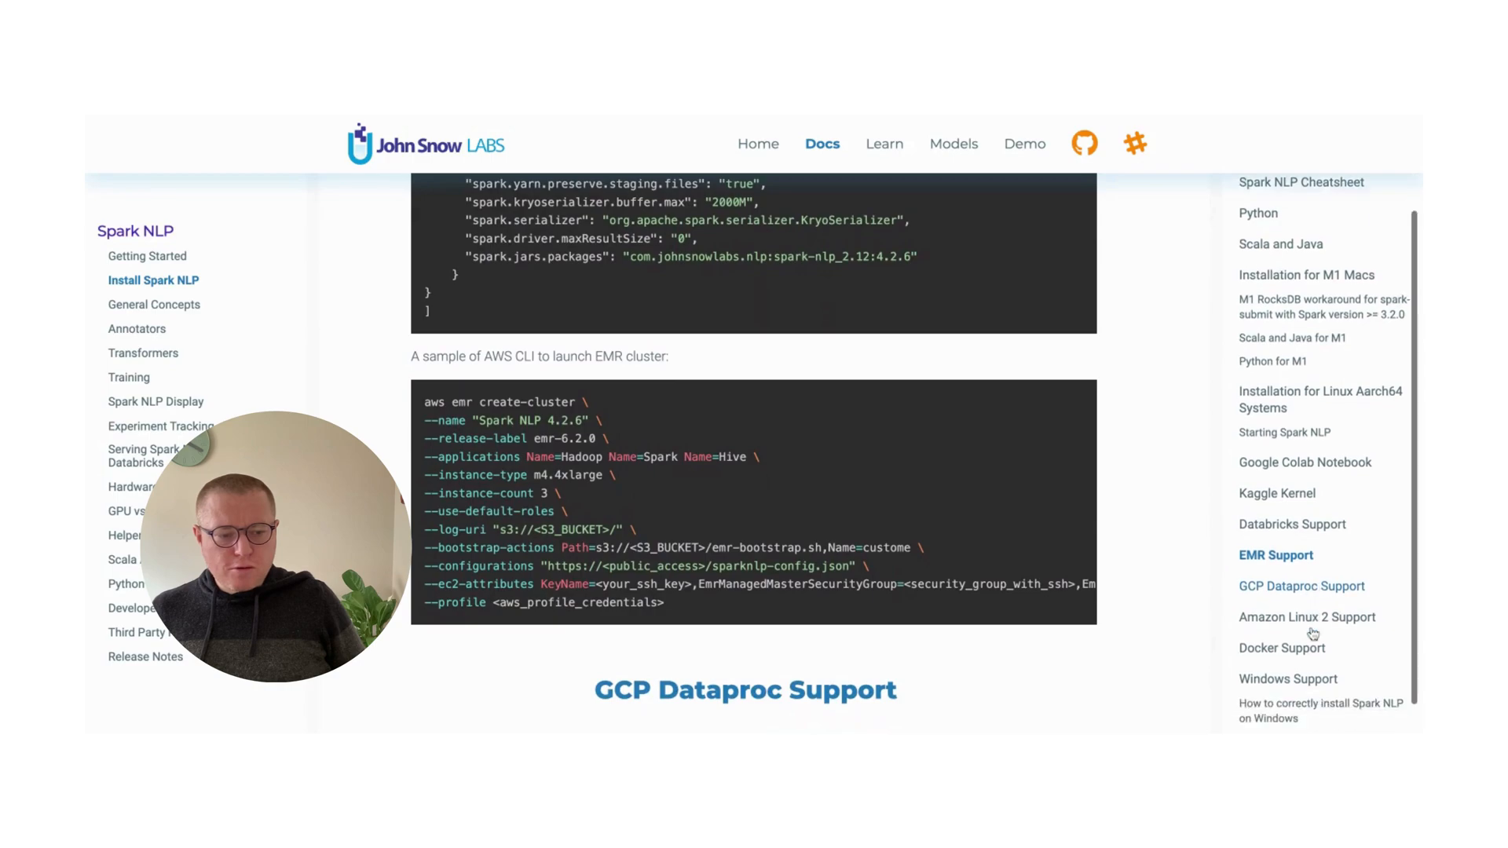
{"action": "scroll", "coordinate": [1298, 589], "scroll_direction": "down", "scroll_amount": 1}
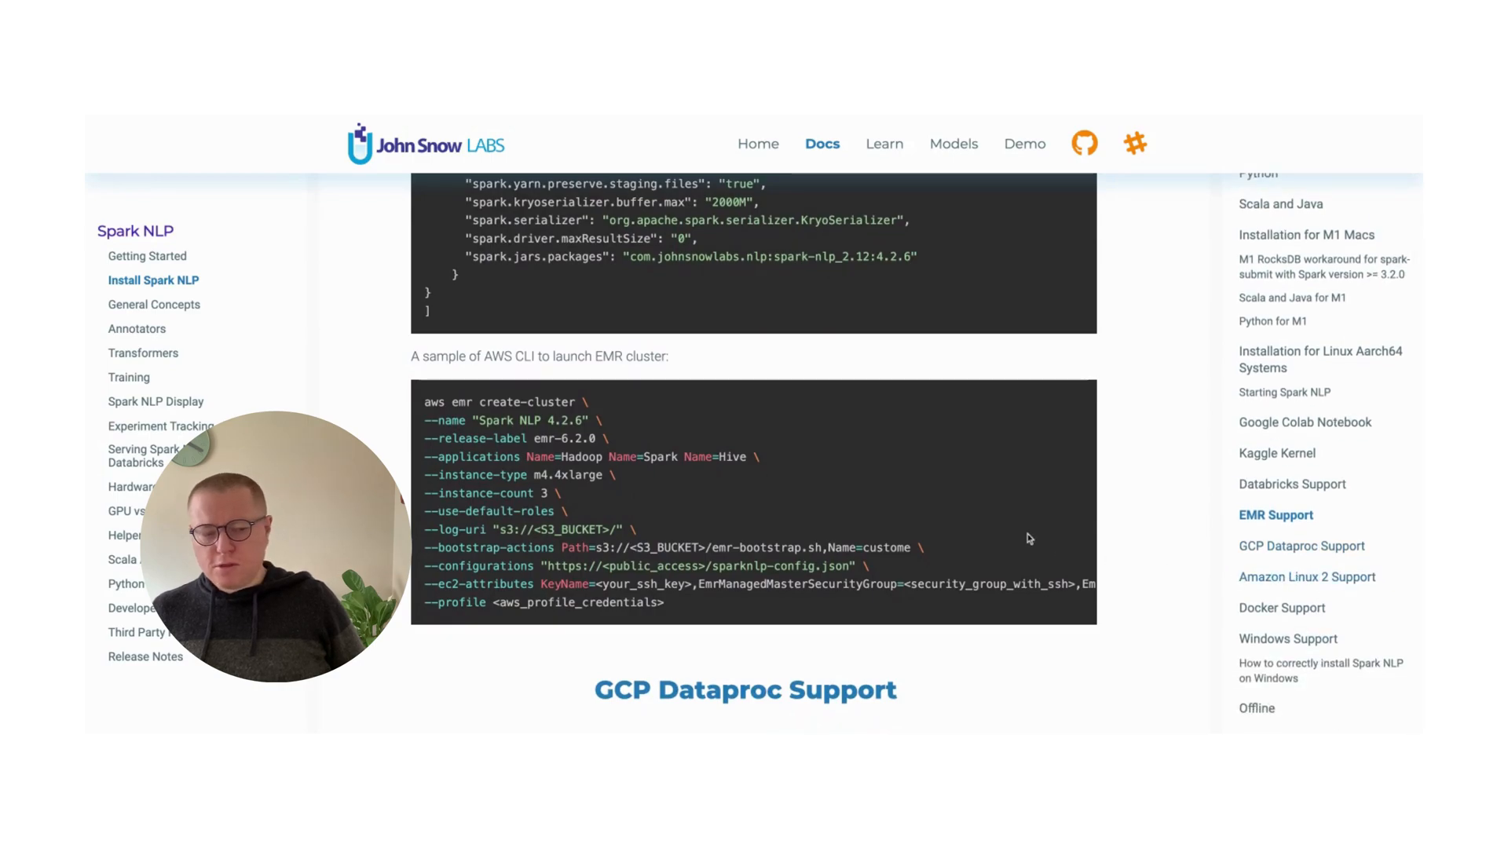
{"action": "scroll", "coordinate": [996, 533], "scroll_direction": "down", "scroll_amount": 3}
{"action": "scroll", "coordinate": [985, 531], "scroll_direction": "down", "scroll_amount": 4}
{"action": "scroll", "coordinate": [967, 531], "scroll_direction": "down", "scroll_amount": 1}
{"action": "scroll", "coordinate": [963, 531], "scroll_direction": "down", "scroll_amount": 5}
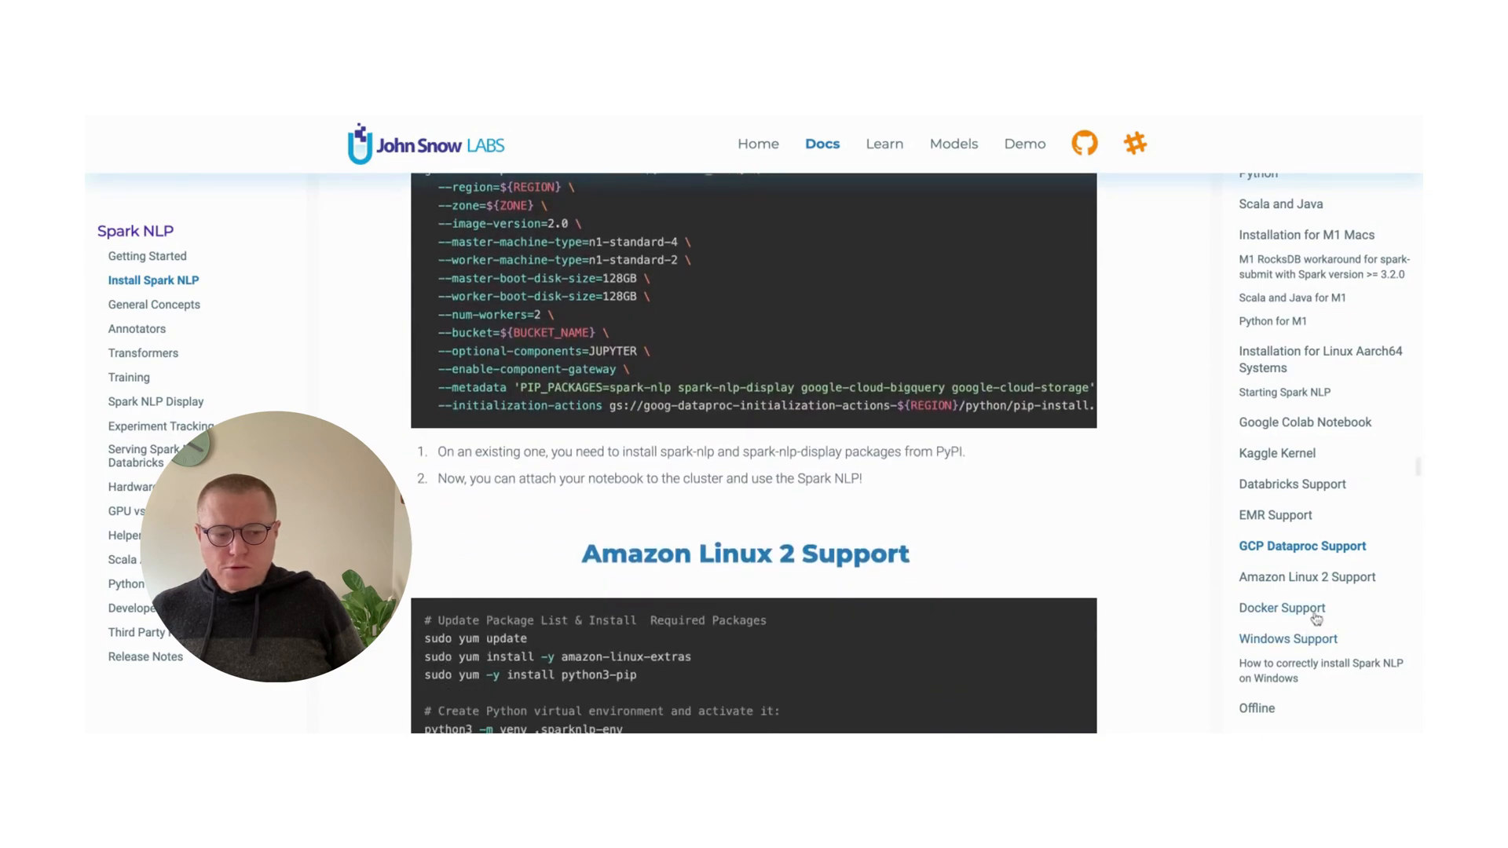
- Jump to Docker Support and review its Dockerfile template
{"action": "left_click", "coordinate": [1278, 608]}
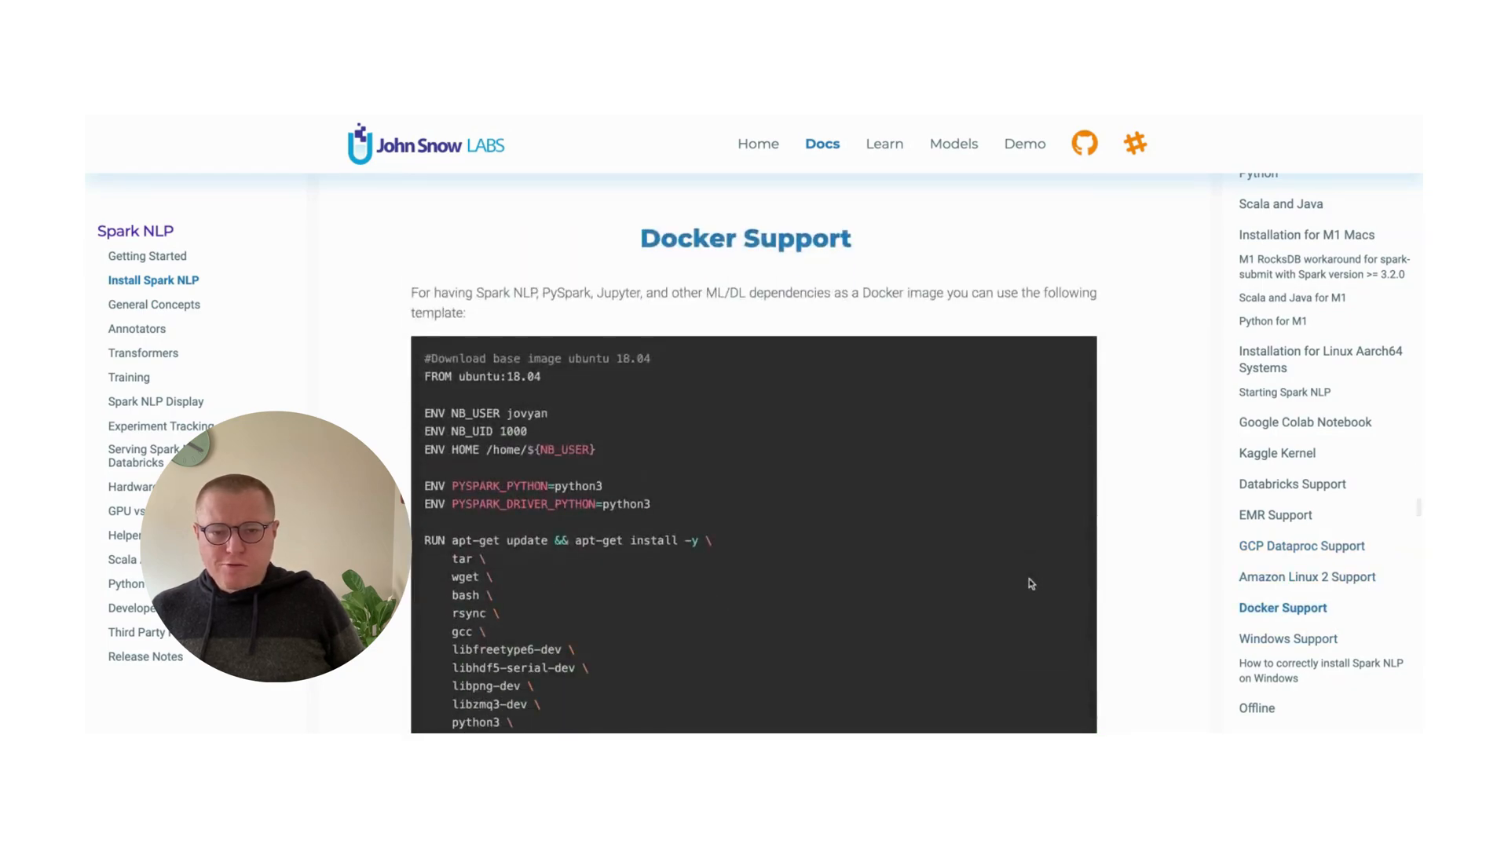
{"action": "scroll", "coordinate": [1028, 583], "scroll_direction": "down", "scroll_amount": 3}
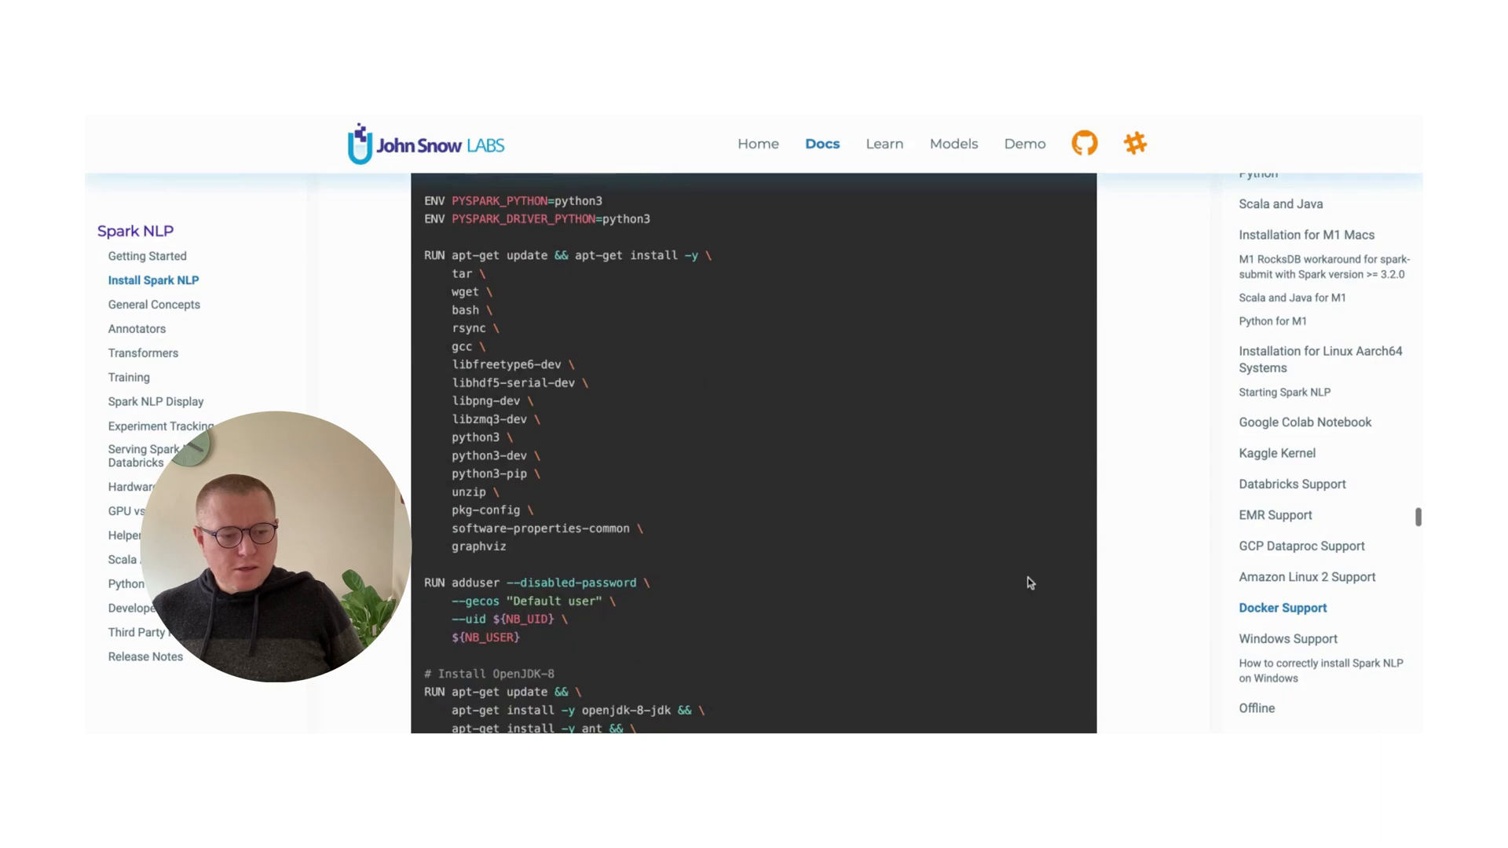
{"action": "scroll", "coordinate": [755, 472], "scroll_direction": "down", "scroll_amount": 2}
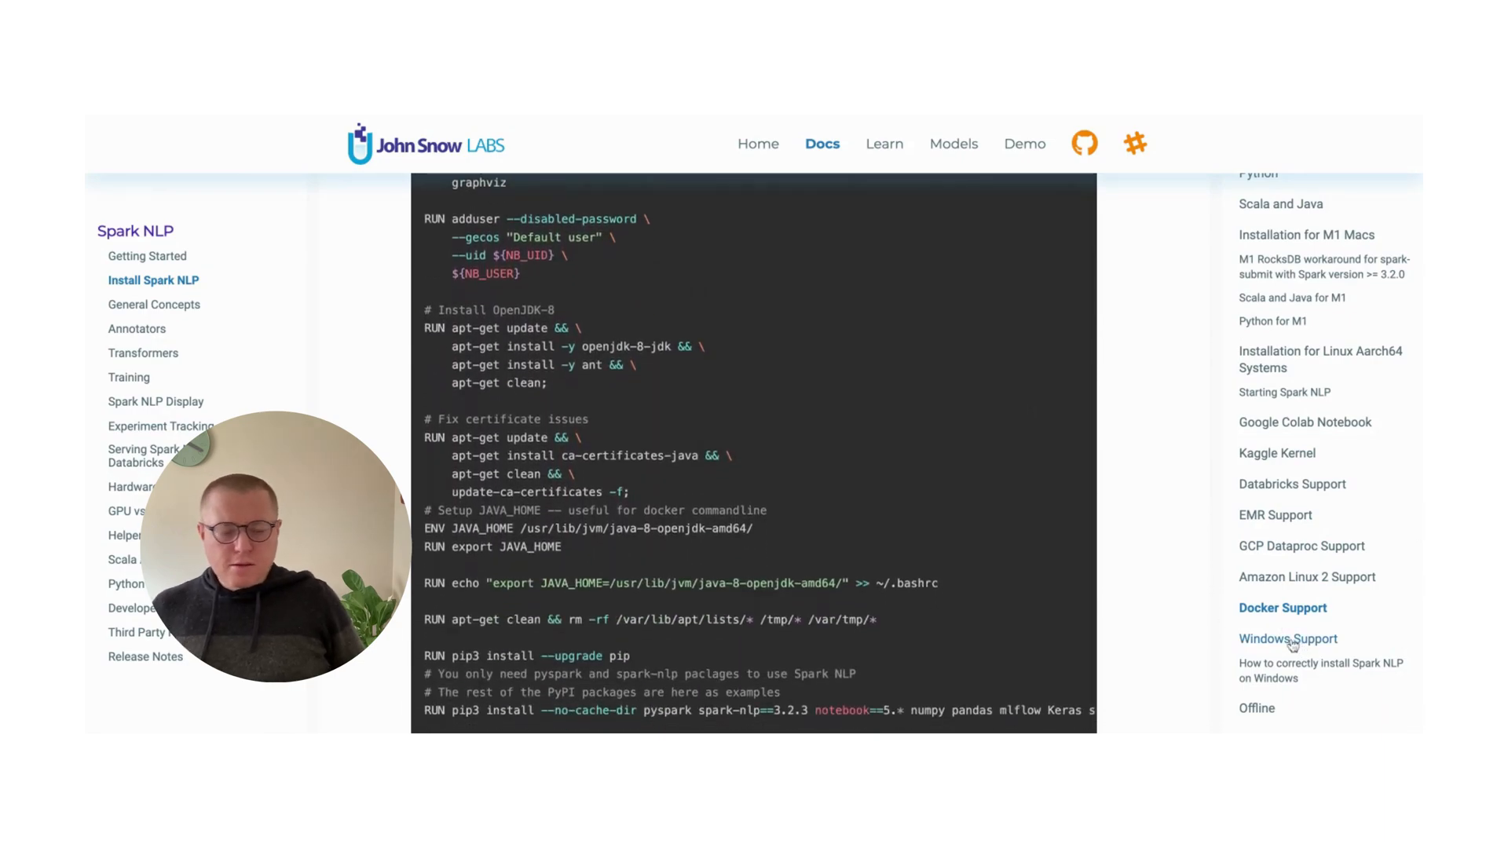
- Read the Windows conda setup, then the Offline section's Fat JAR SparkSession and pretrained-model examples
{"action": "left_click", "coordinate": [1289, 639]}
{"action": "scroll", "coordinate": [1005, 584], "scroll_direction": "down", "scroll_amount": 3}
{"action": "scroll", "coordinate": [1006, 584], "scroll_direction": "down", "scroll_amount": 3}
{"action": "scroll", "coordinate": [1006, 586], "scroll_direction": "down", "scroll_amount": 4}
{"action": "scroll", "coordinate": [1006, 585], "scroll_direction": "down", "scroll_amount": 1}
{"action": "scroll", "coordinate": [1005, 585], "scroll_direction": "down", "scroll_amount": 2}
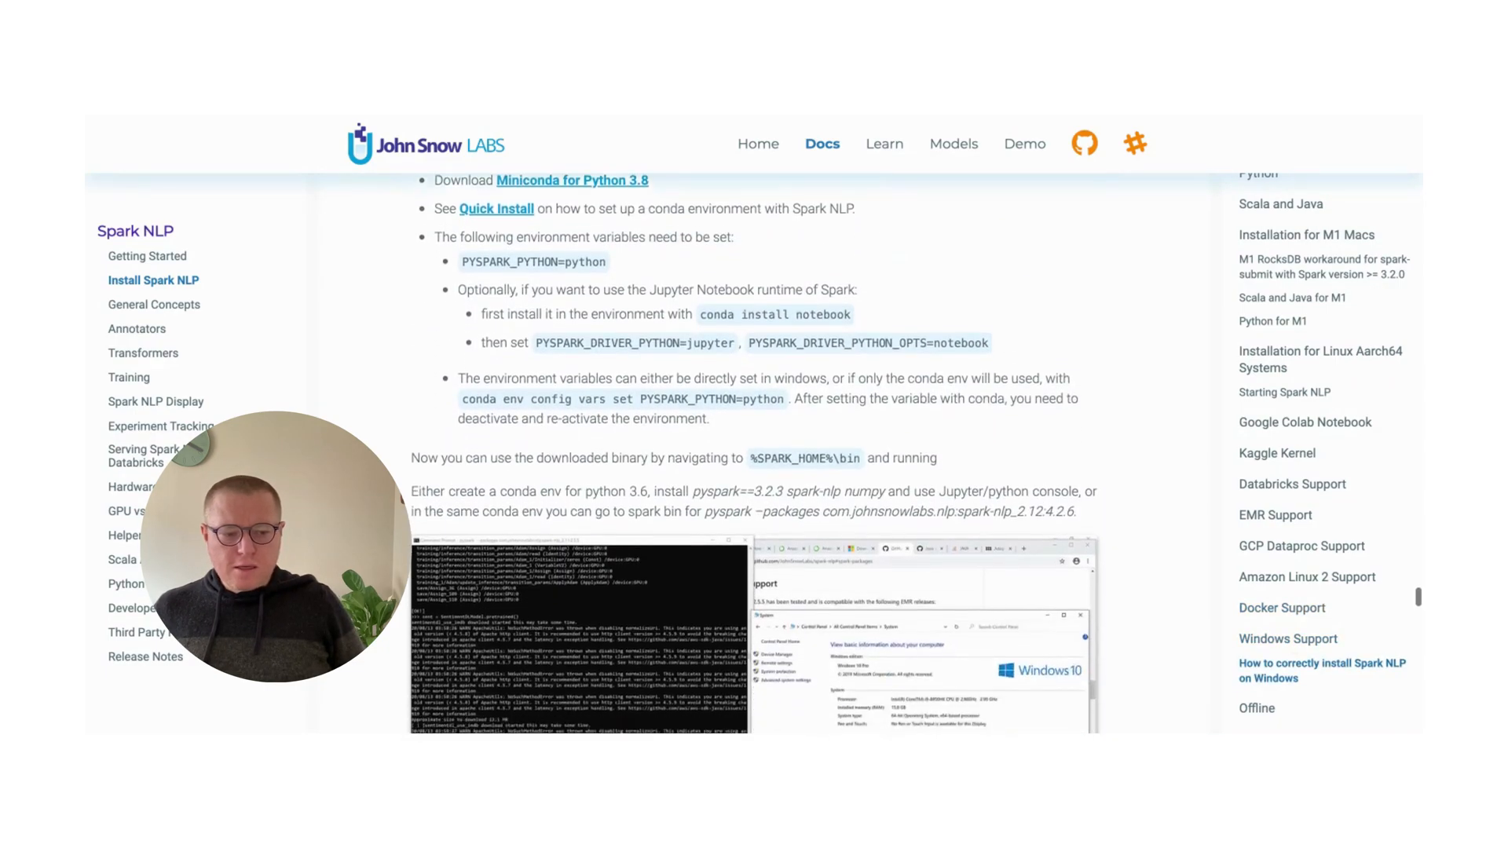
{"action": "left_click", "coordinate": [1258, 709]}
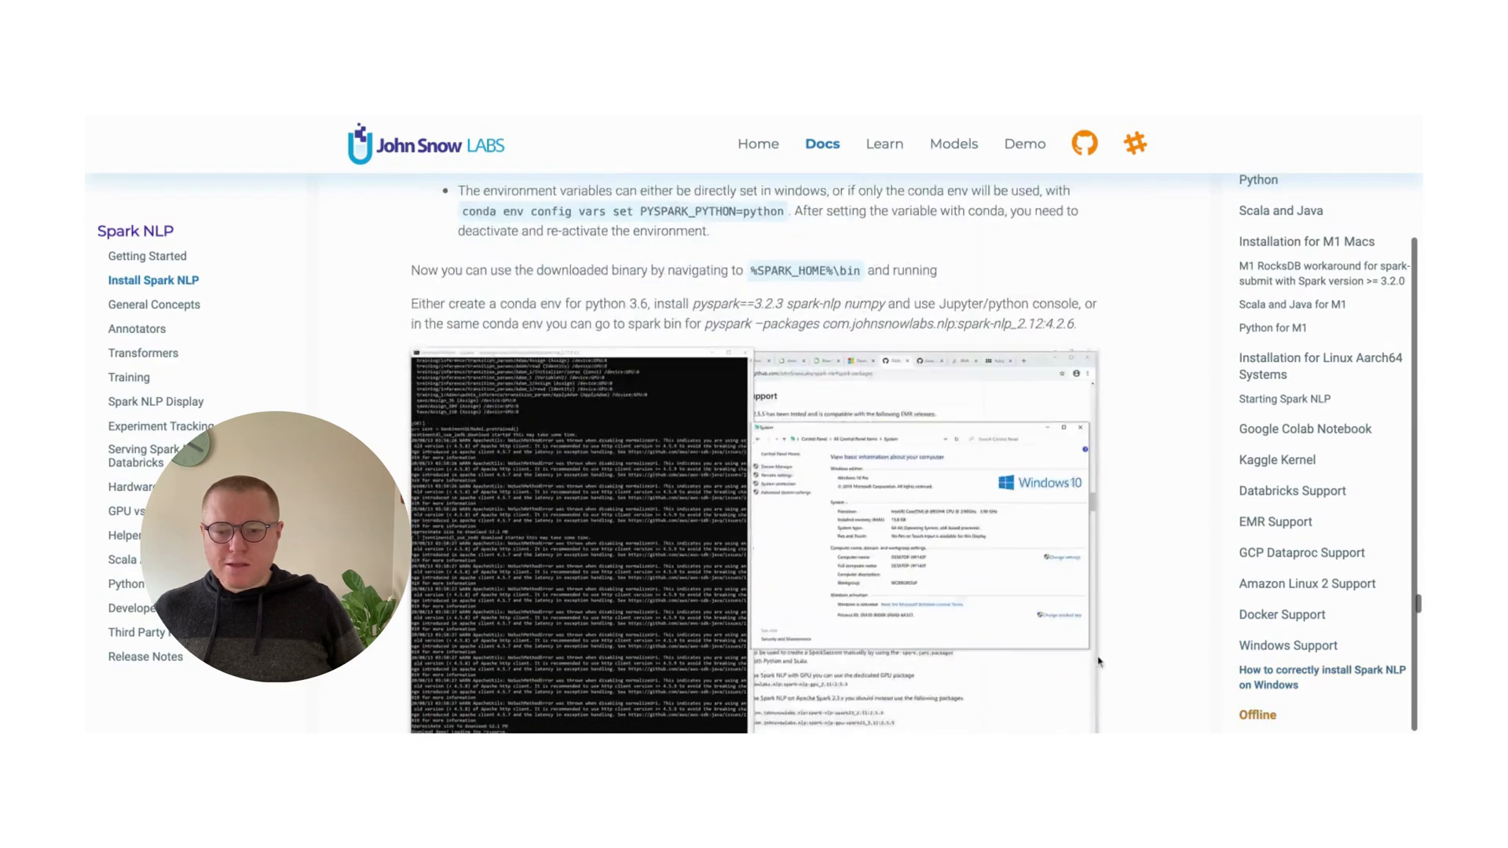
{"action": "scroll", "coordinate": [1100, 662], "scroll_direction": "down", "scroll_amount": 3}
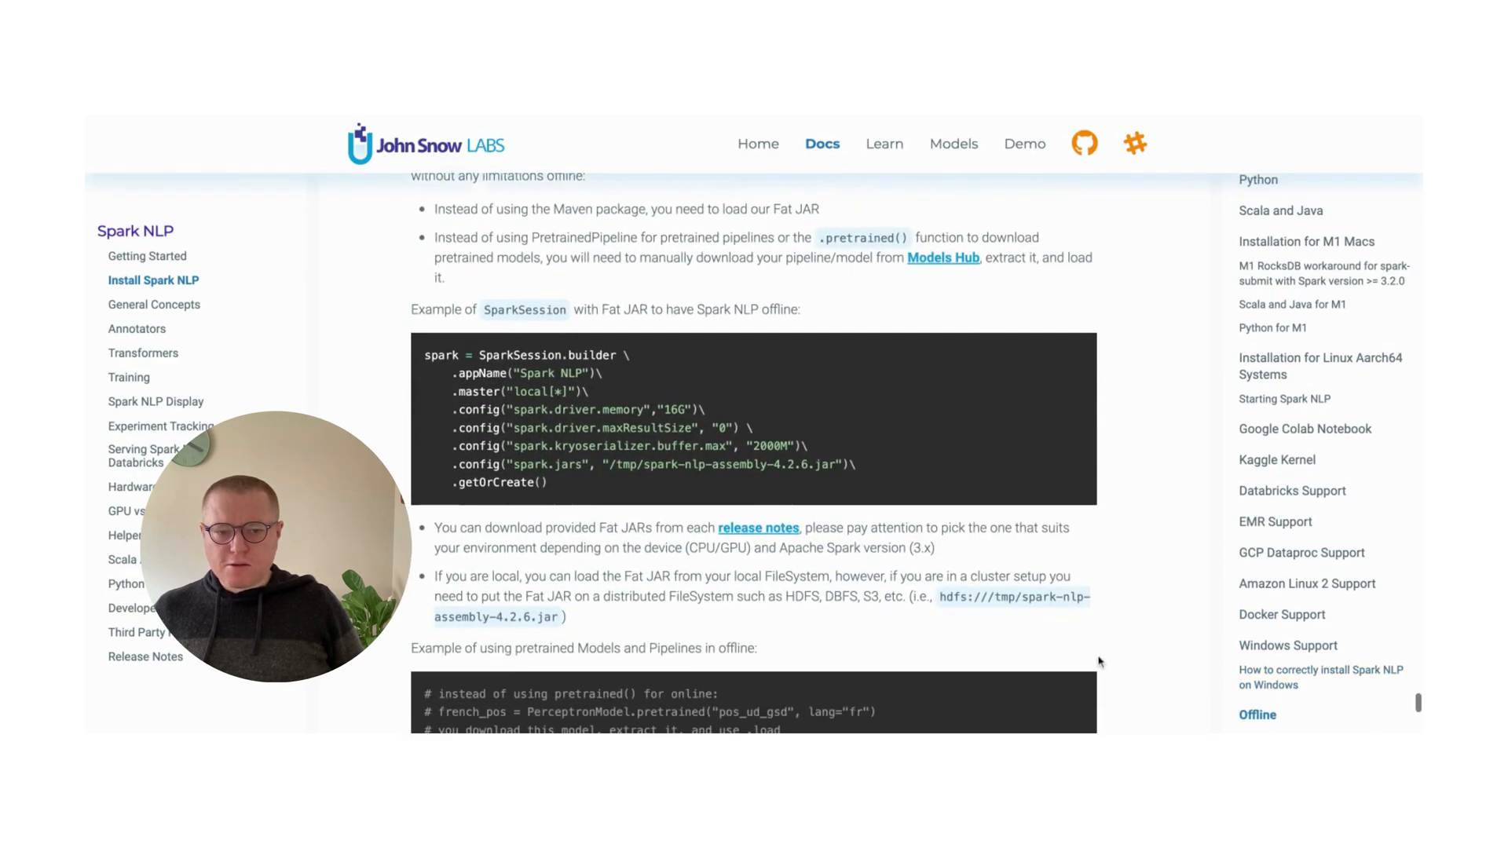
{"action": "scroll", "coordinate": [1099, 663], "scroll_direction": "down", "scroll_amount": 2}
{"action": "scroll", "coordinate": [1099, 663], "scroll_direction": "down", "scroll_amount": 1}
{"action": "scroll", "coordinate": [755, 472], "scroll_direction": "down", "scroll_amount": 2}
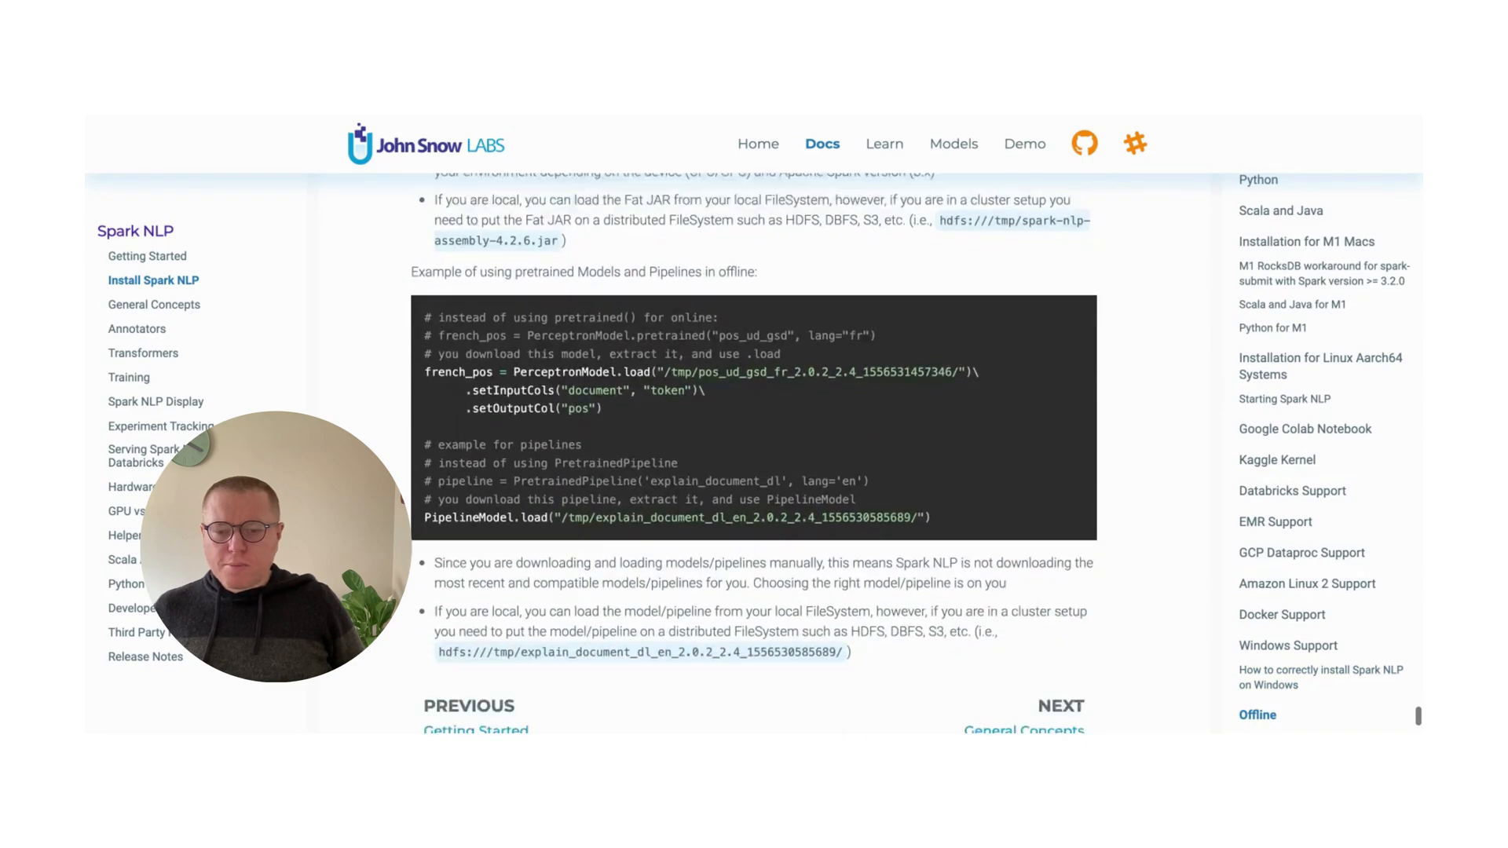
{"action": "scroll", "coordinate": [994, 560], "scroll_direction": "up", "scroll_amount": 2}
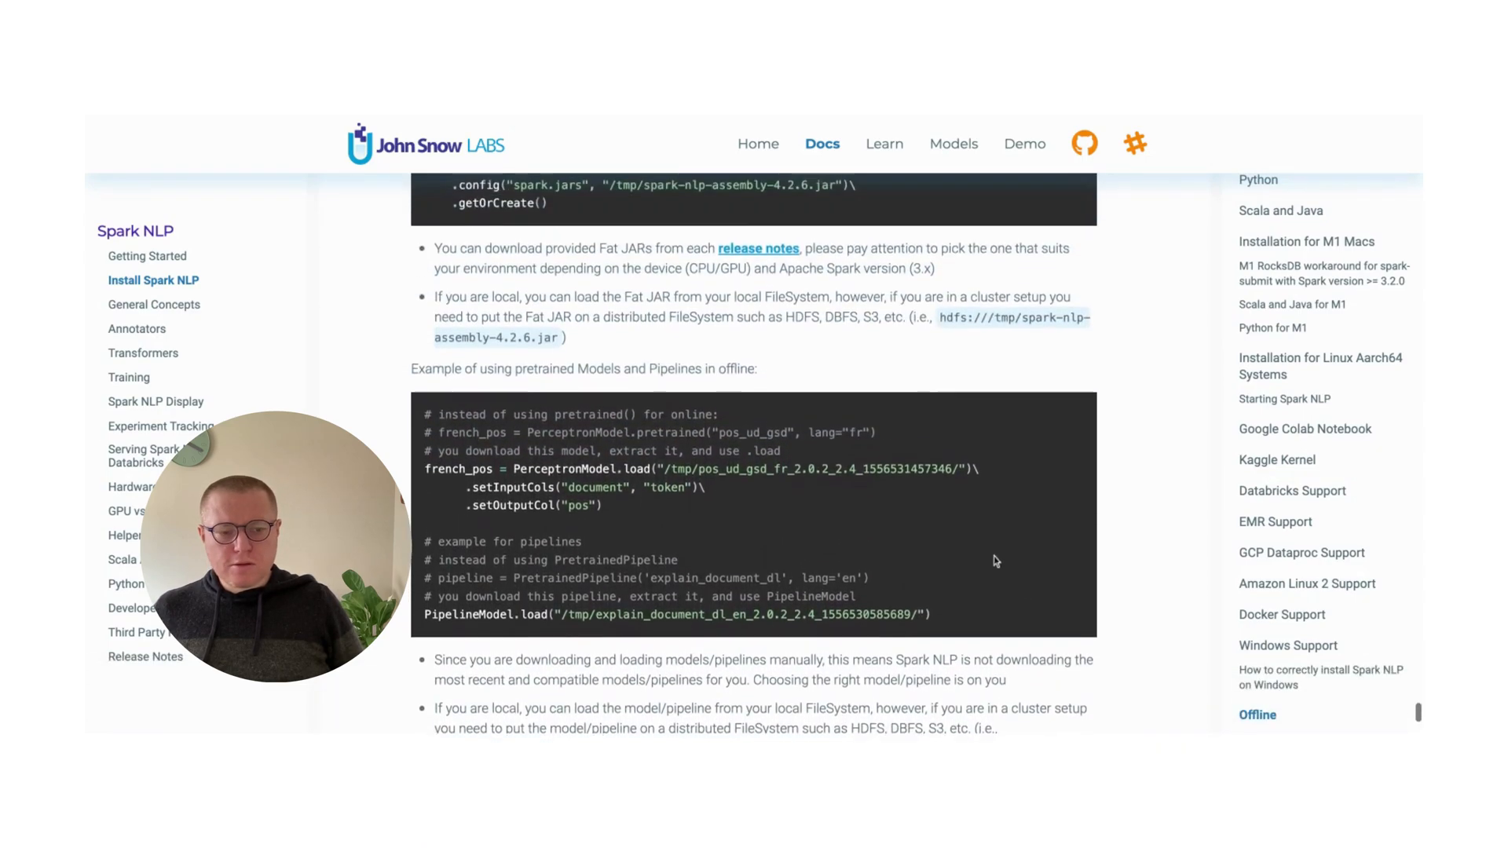
{"action": "scroll", "coordinate": [993, 561], "scroll_direction": "up", "scroll_amount": 3}
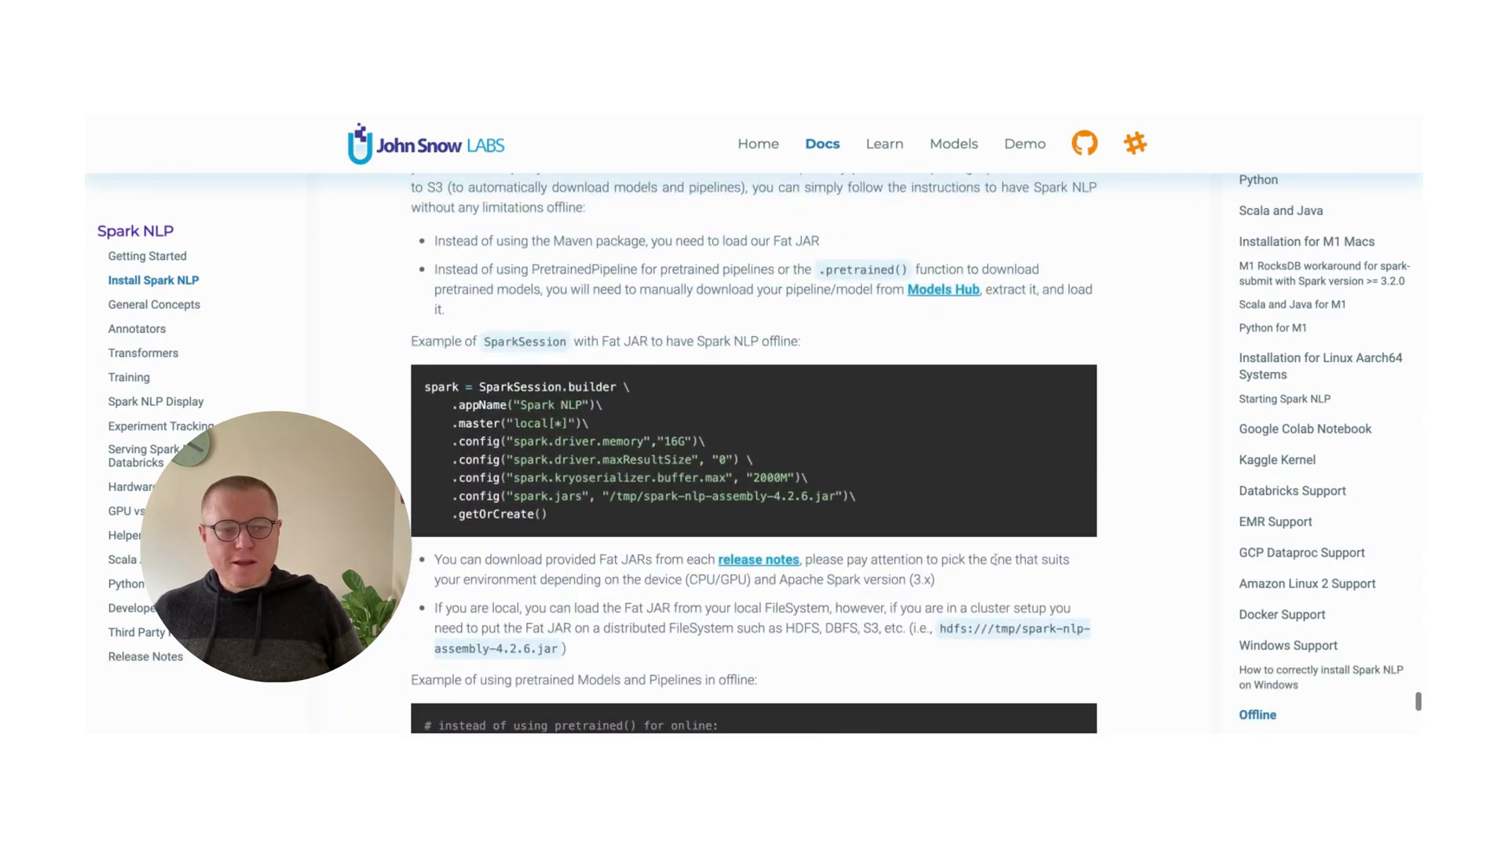